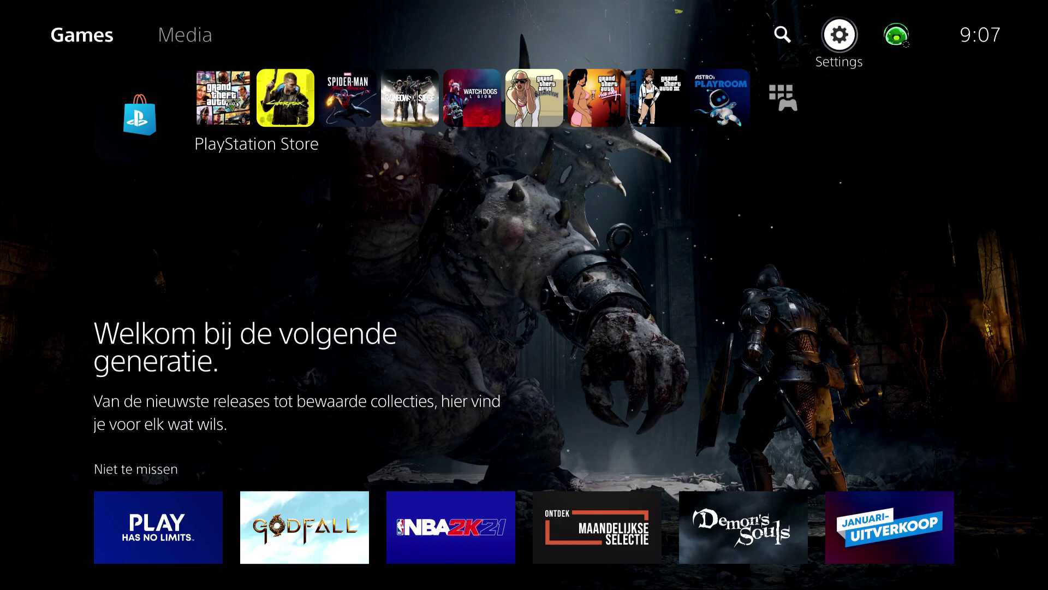
# Open Settings from the PS5 home screen using the focused gear icon.
pyautogui.press('Return')
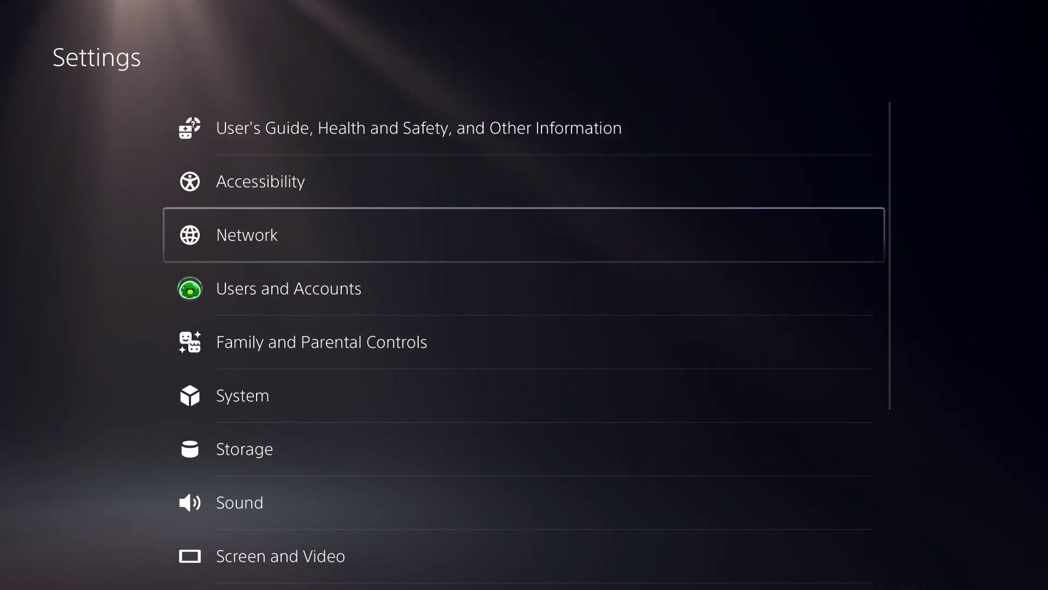
# Go to Users and Accounts, then Account, then Security, and open the Change your password form.
pyautogui.press('Down')
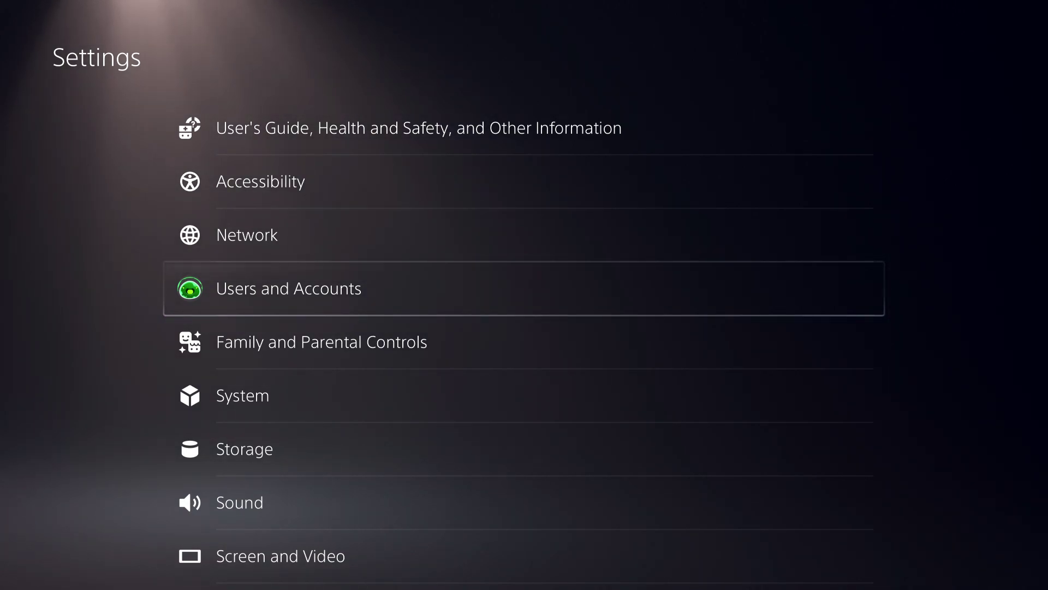
pyautogui.press('Return')
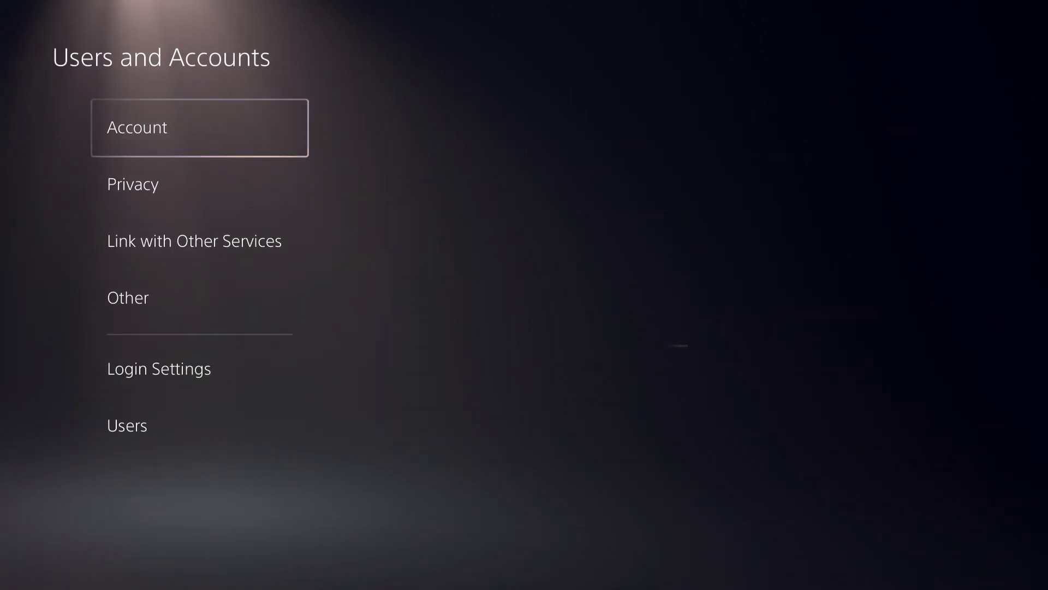
pyautogui.press('Right')
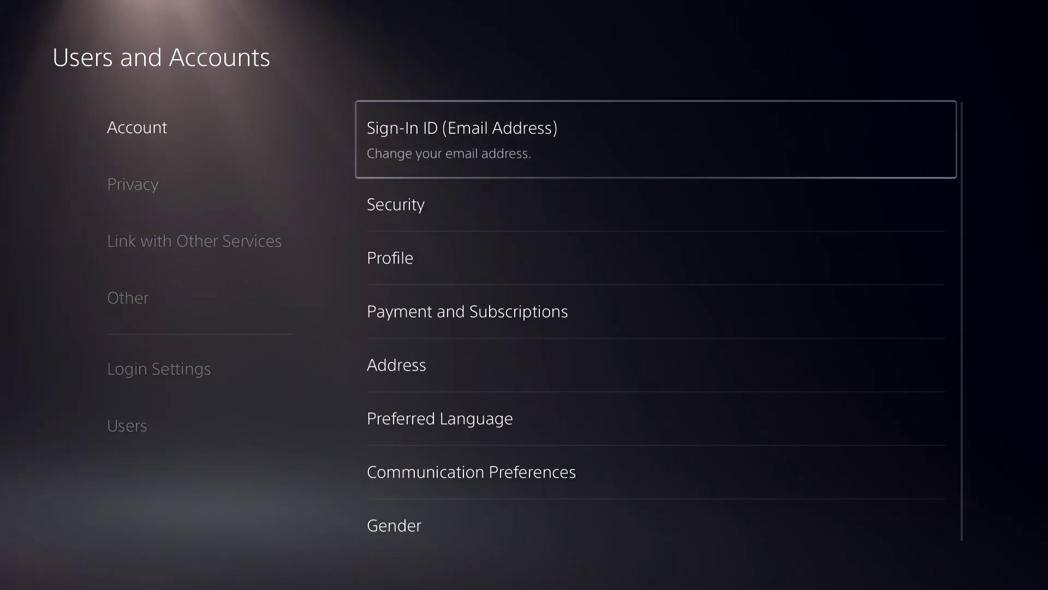
pyautogui.press('Down')
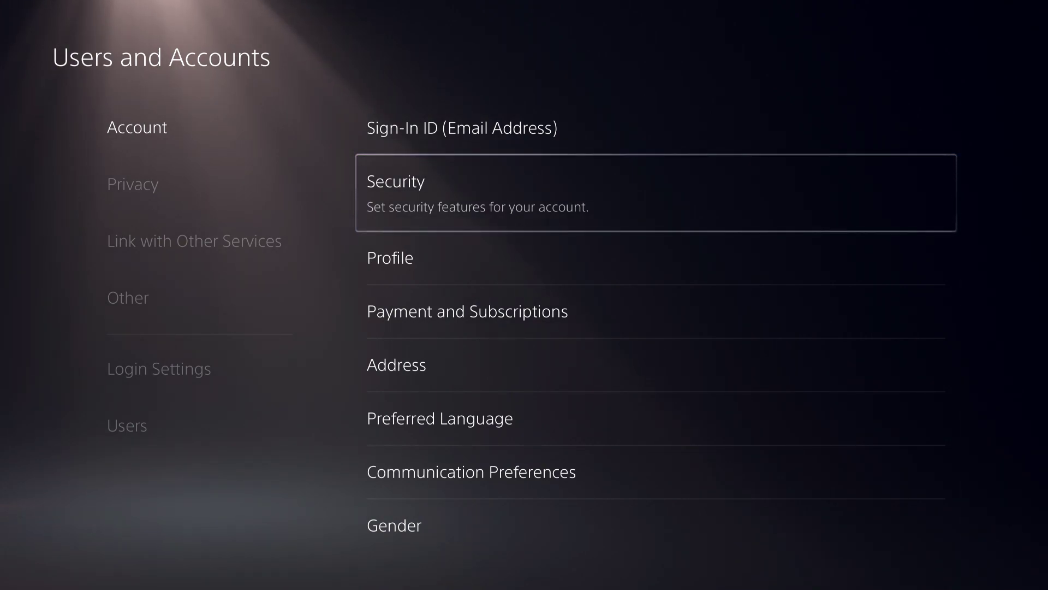
pyautogui.press('Return')
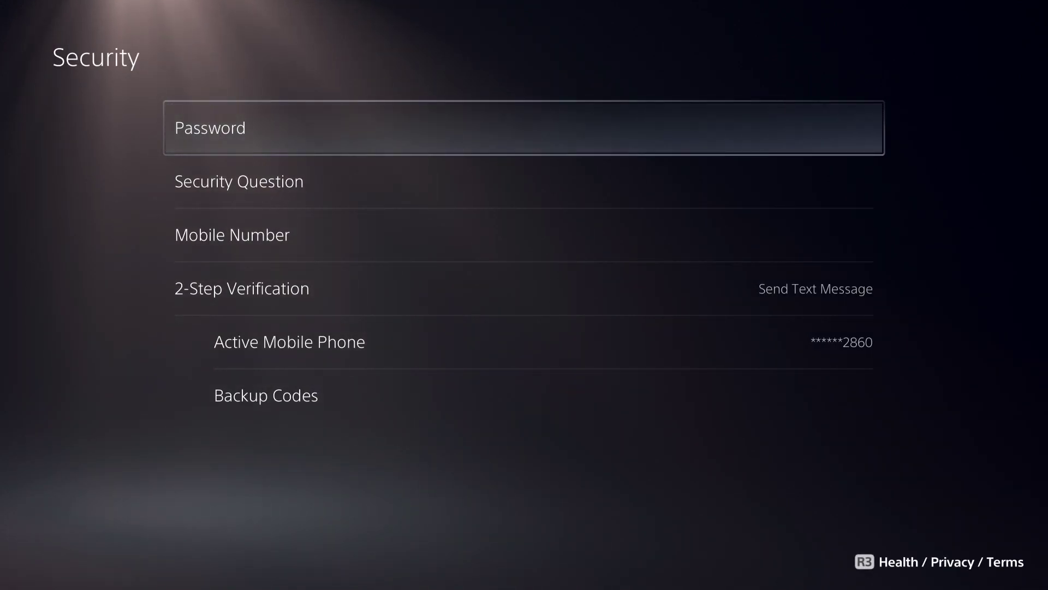
pyautogui.press('Return')
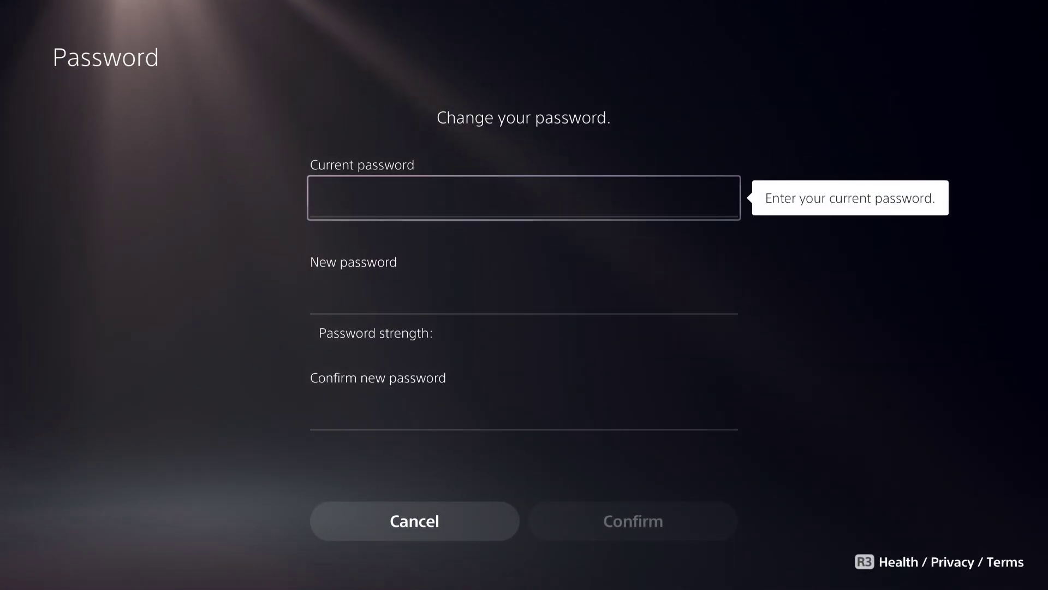
# Enter the account's current password in the Change your password form.
pyautogui.press('Return')
pyautogui.press('Up')
pyautogui.press('Up')
pyautogui.press('Down')
pyautogui.press('Right')
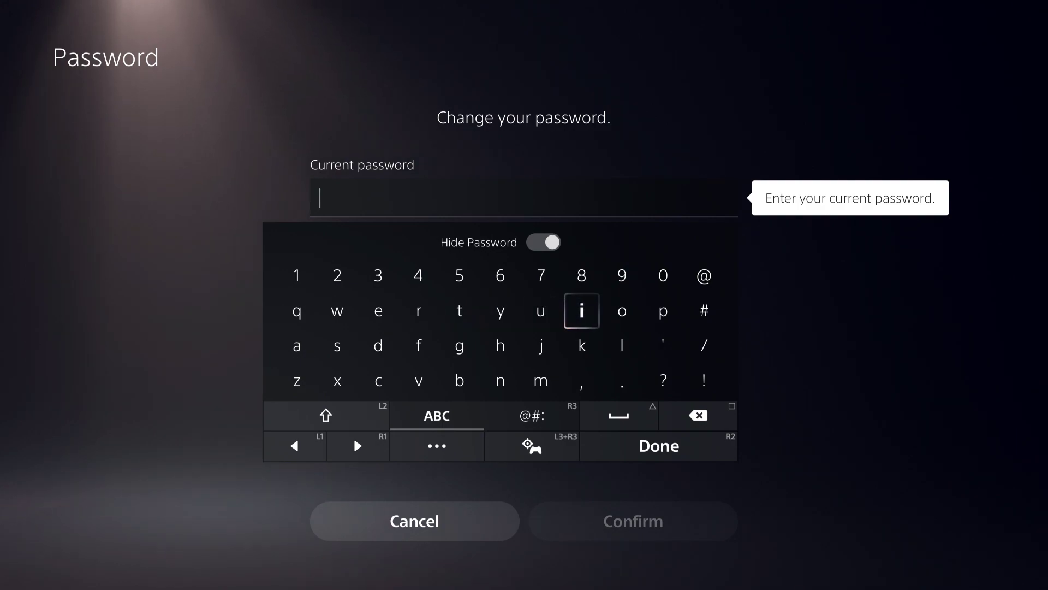
pyautogui.press('Left')
pyautogui.press('Escape')
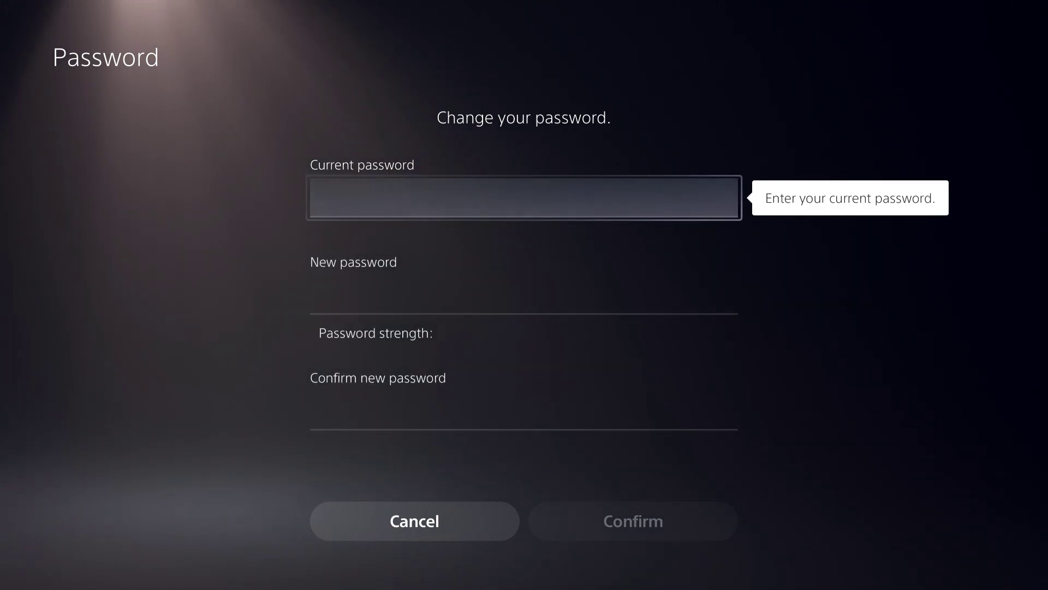
pyautogui.press('Return')
pyautogui.press('Right')
pyautogui.press('Right')
pyautogui.press('Left')
pyautogui.press('Left')
pyautogui.write('*******')
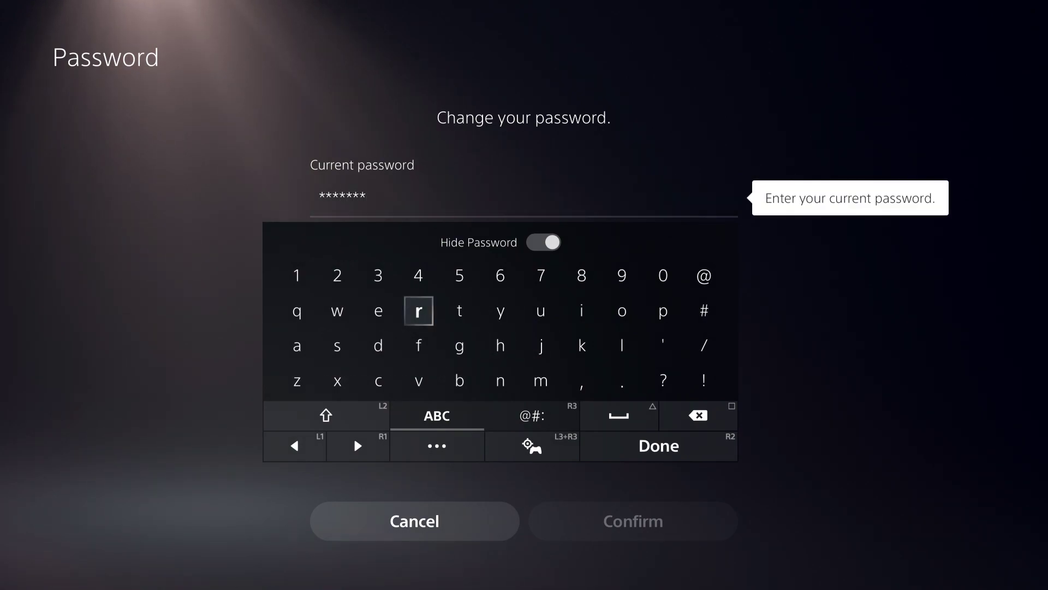
pyautogui.press('Return')
pyautogui.press('Return')
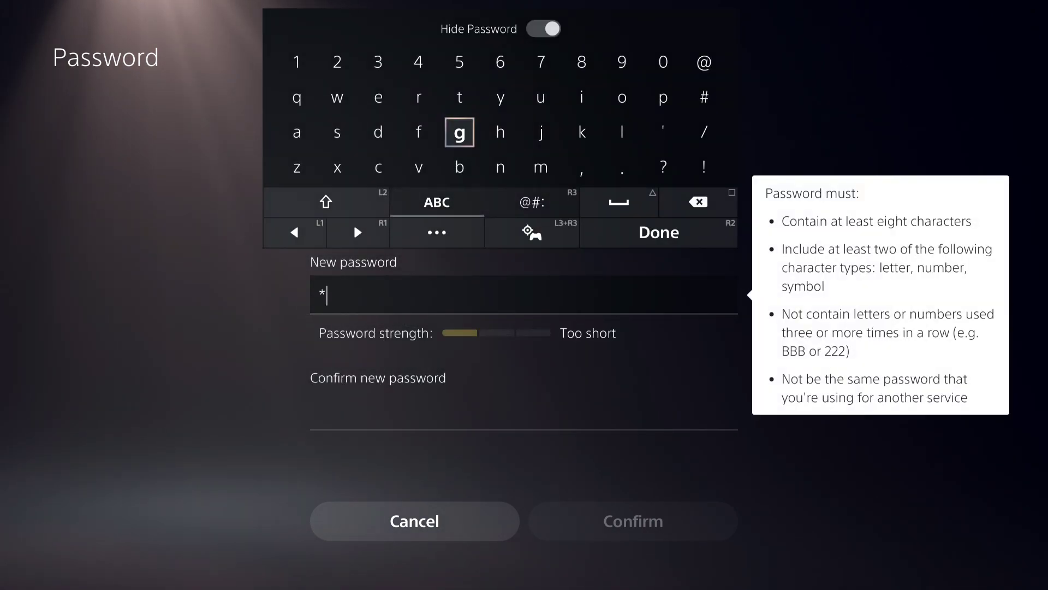
# Type and erase a new password, then re-enter the current password.
pyautogui.press('BackSpace')
pyautogui.press('BackSpace')
pyautogui.press('BackSpace')
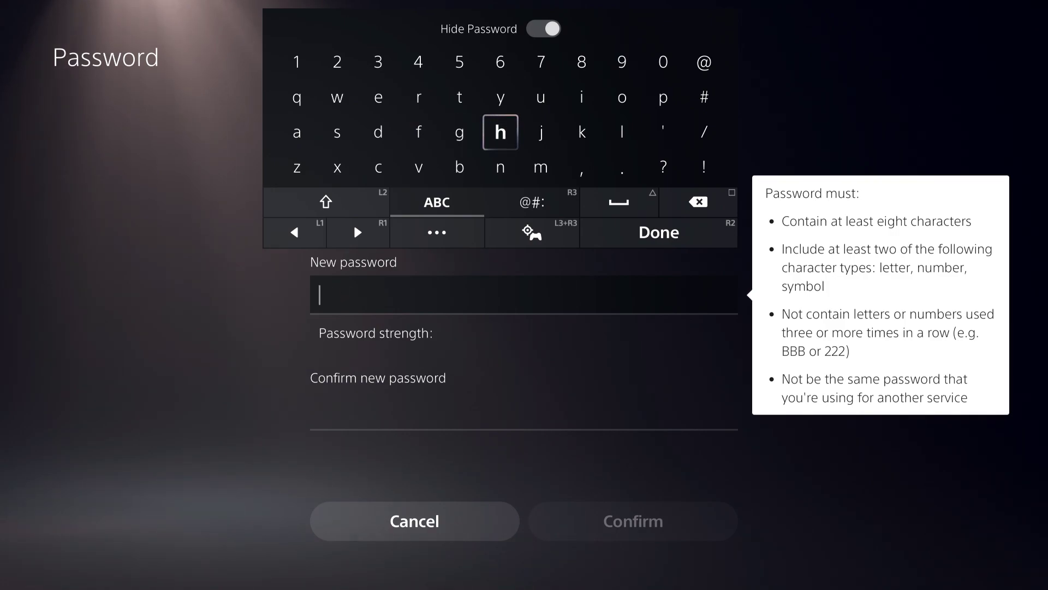
pyautogui.press('Escape')
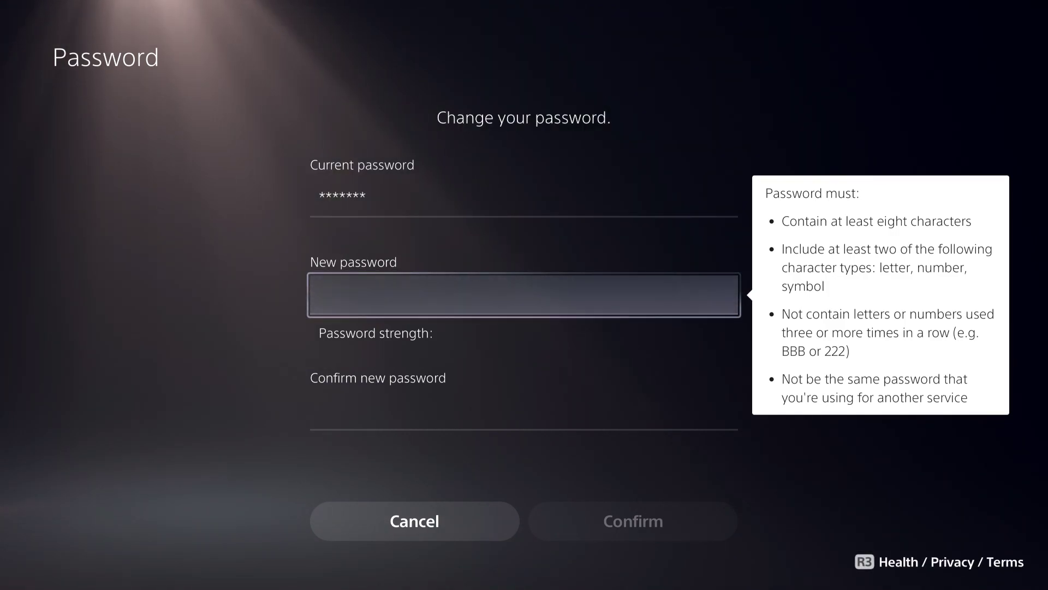
pyautogui.press('Up')
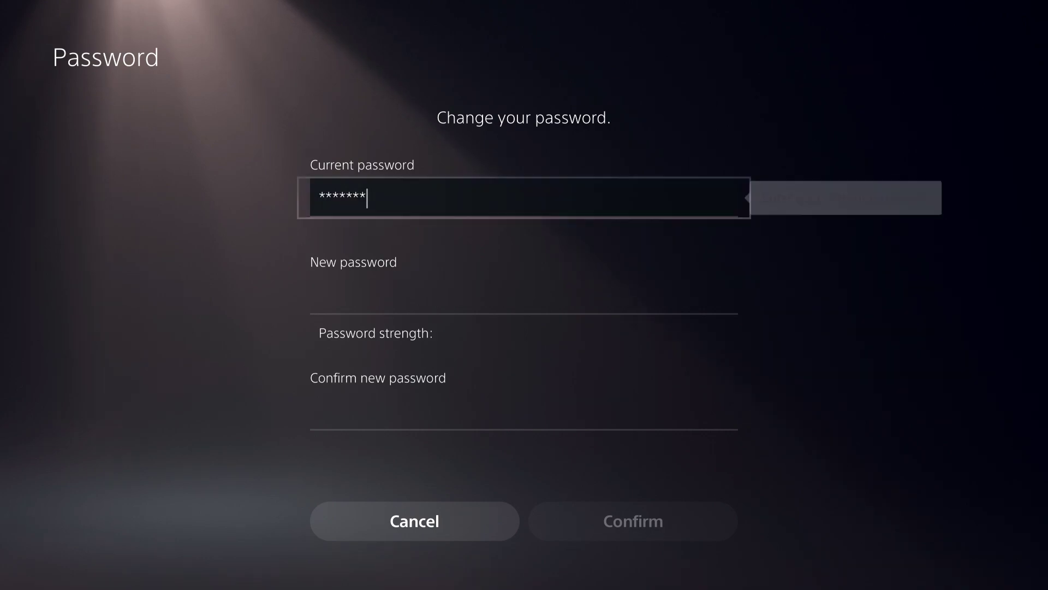
pyautogui.press('Return')
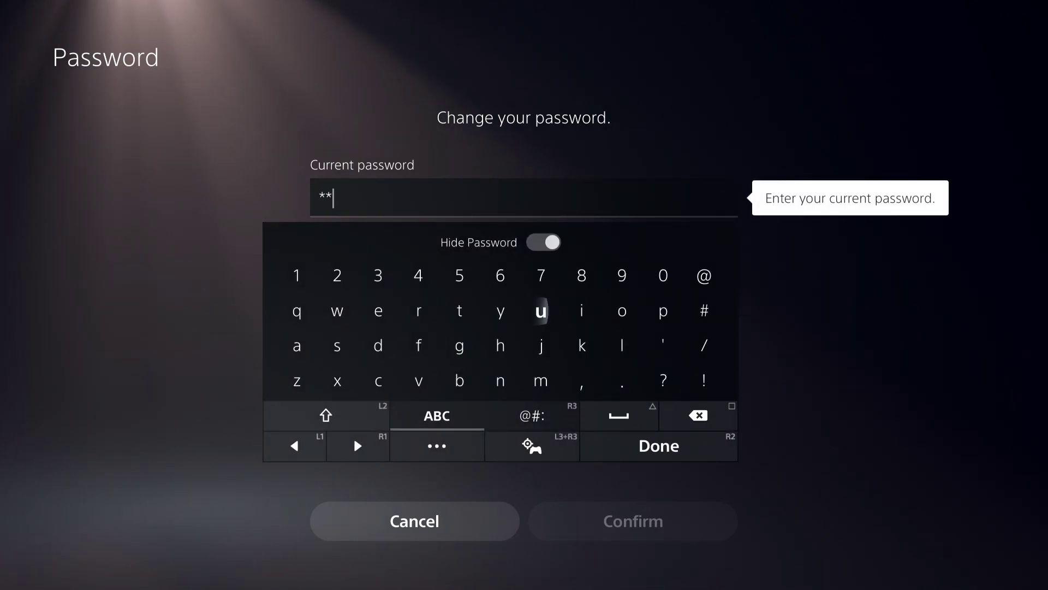
pyautogui.press('Return')
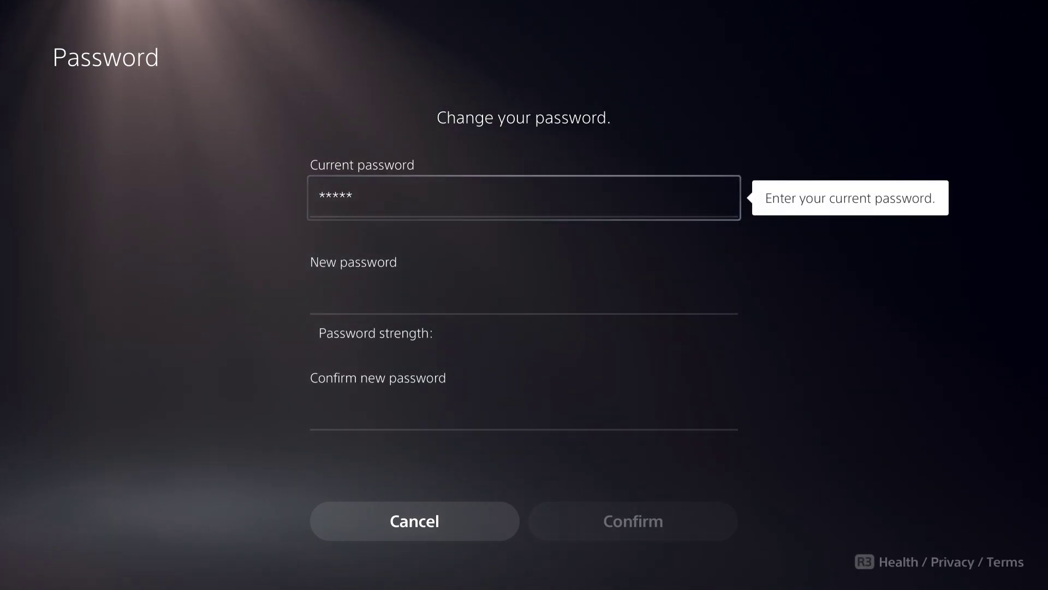
# Cancel the password change without saving and back out of the security settings.
pyautogui.press('Down')
pyautogui.press('Down')
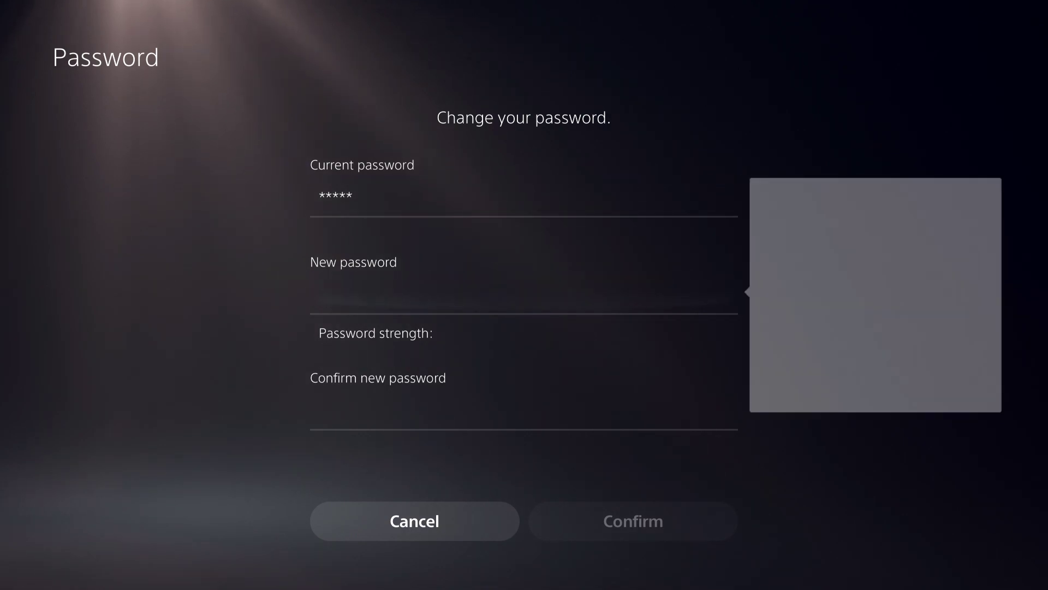
pyautogui.press('Escape')
pyautogui.press('Escape')
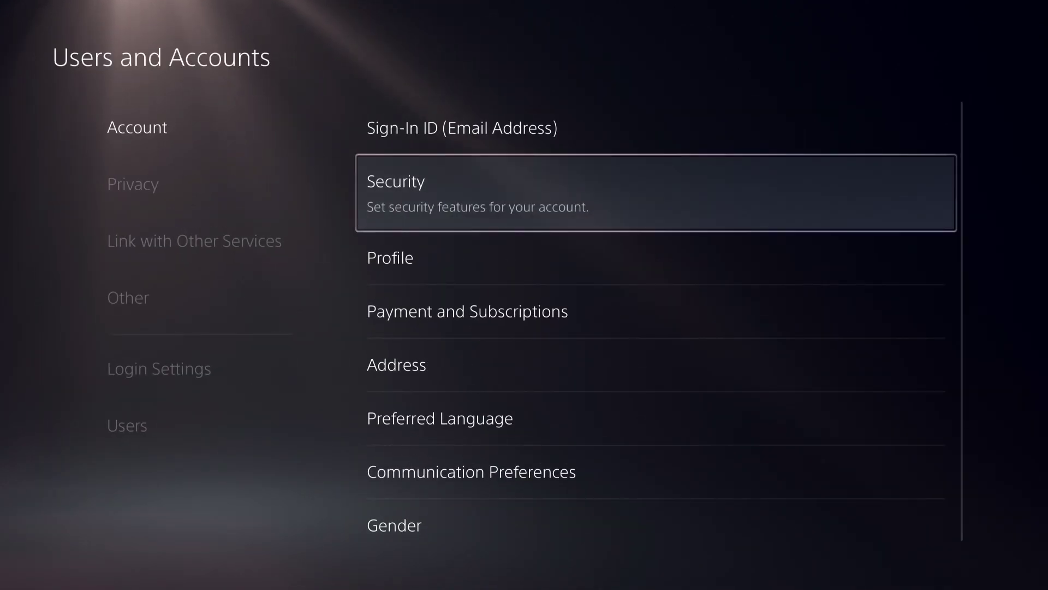
pyautogui.press('Escape')
# Leave Settings and log out of the current profile from the Control Center profile options.
pyautogui.press('Escape')
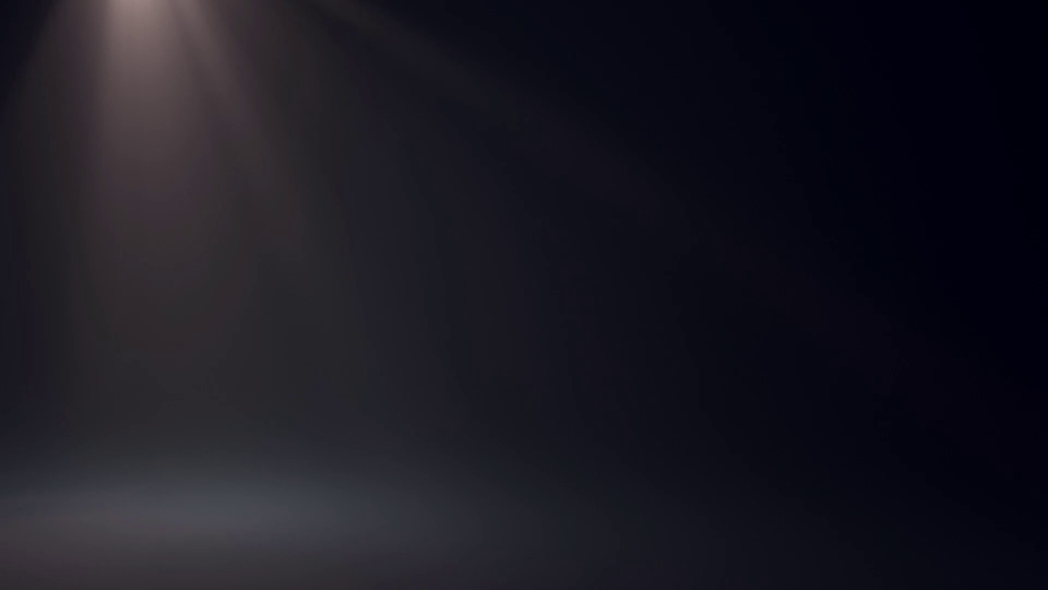
pyautogui.press('Escape')
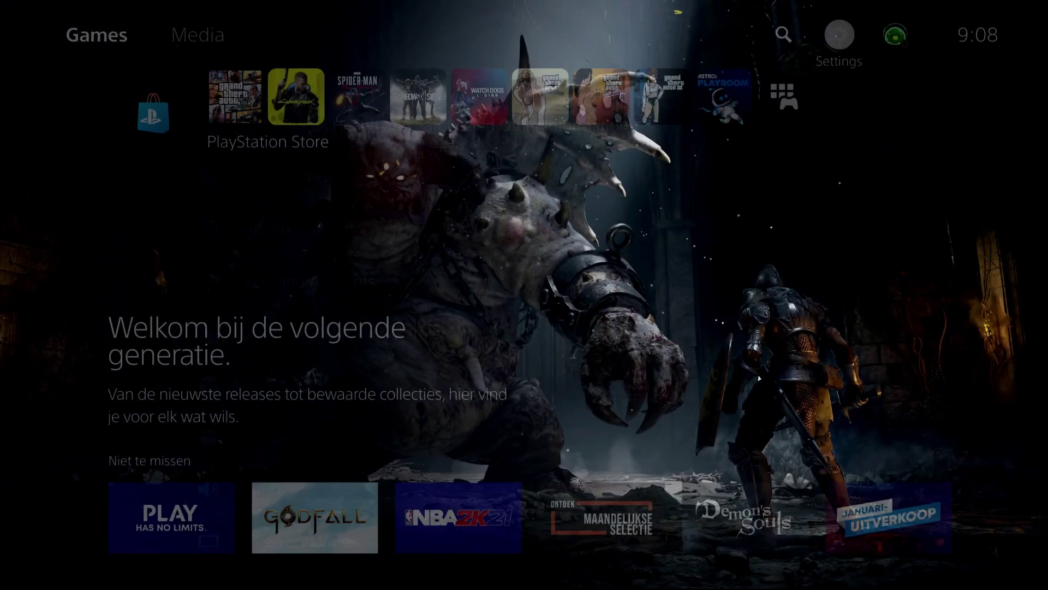
pyautogui.press('super')
pyautogui.press('Down')
pyautogui.press('Right')
pyautogui.press('Right')
pyautogui.press('Right')
pyautogui.press('Right')
pyautogui.press('Right')
pyautogui.press('Right')
pyautogui.press('Right')
pyautogui.press('Right')
pyautogui.press('Right')
pyautogui.press('Left')
pyautogui.press('Return')
pyautogui.press('Down')
pyautogui.press('Down')
pyautogui.press('Down')
pyautogui.press('Down')
pyautogui.press('Return')
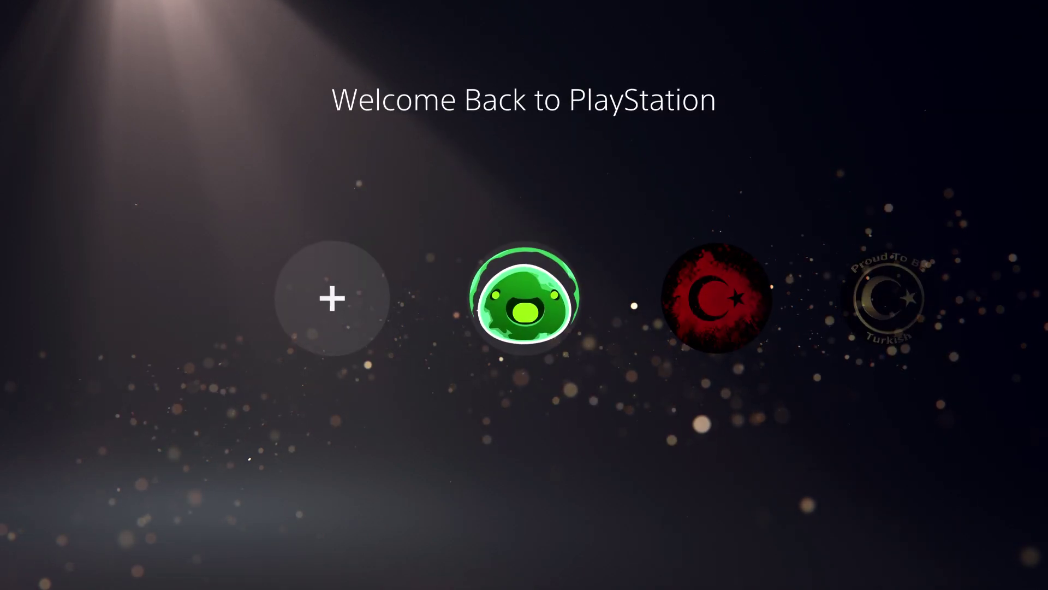
# Start adding a user and accept the licence agreement with I Agree and Confirm.
pyautogui.press('Return')
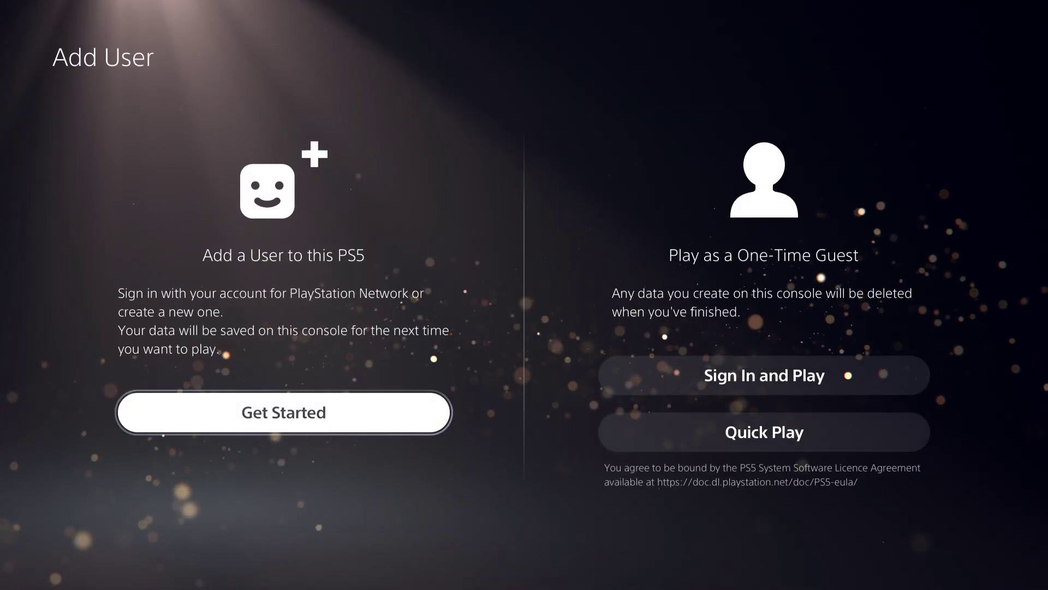
pyautogui.press('Return')
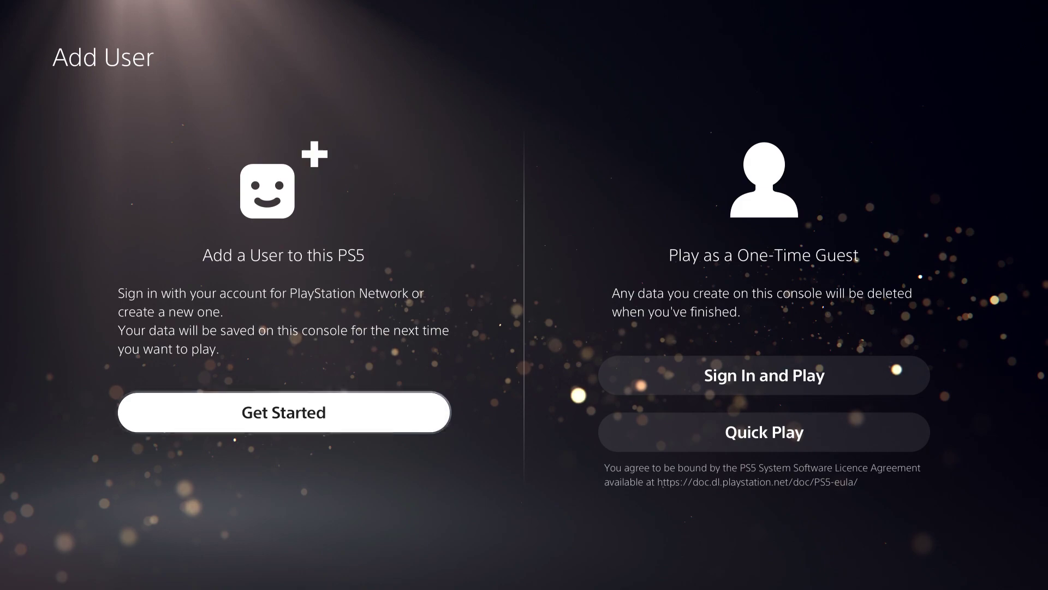
pyautogui.press('Right')
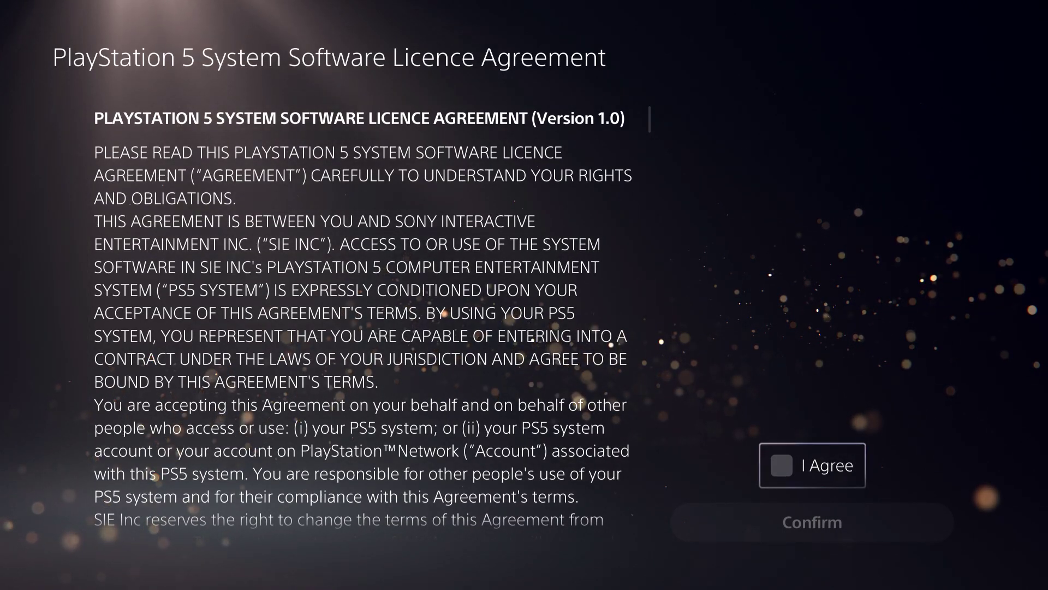
pyautogui.press('Return')
pyautogui.press('Down')
pyautogui.press('Return')
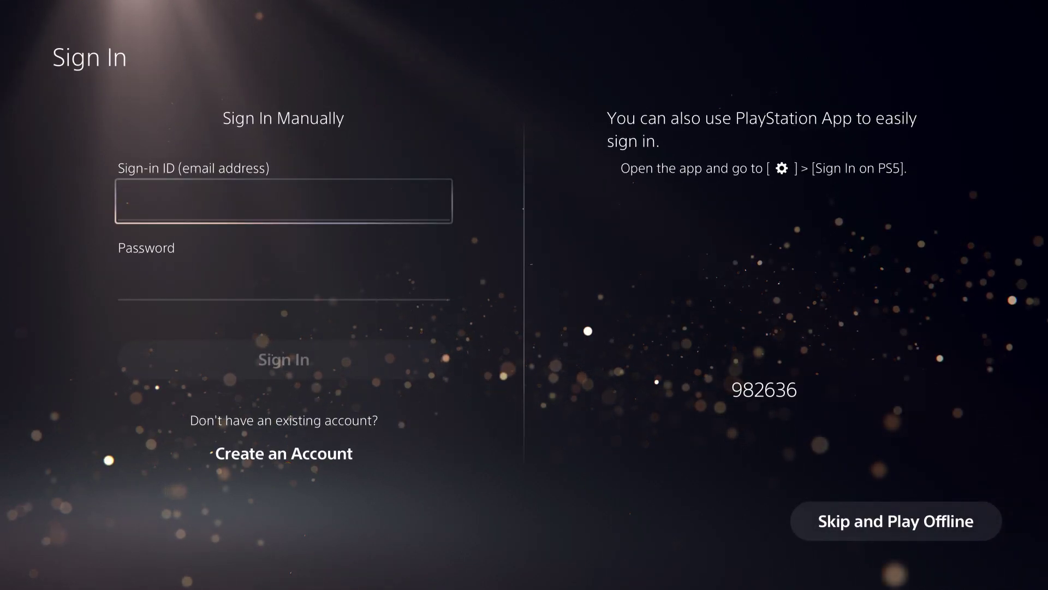
# Enter a sign-in ID and a password, then bring up the Forgot Password? screen.
pyautogui.press('Return')
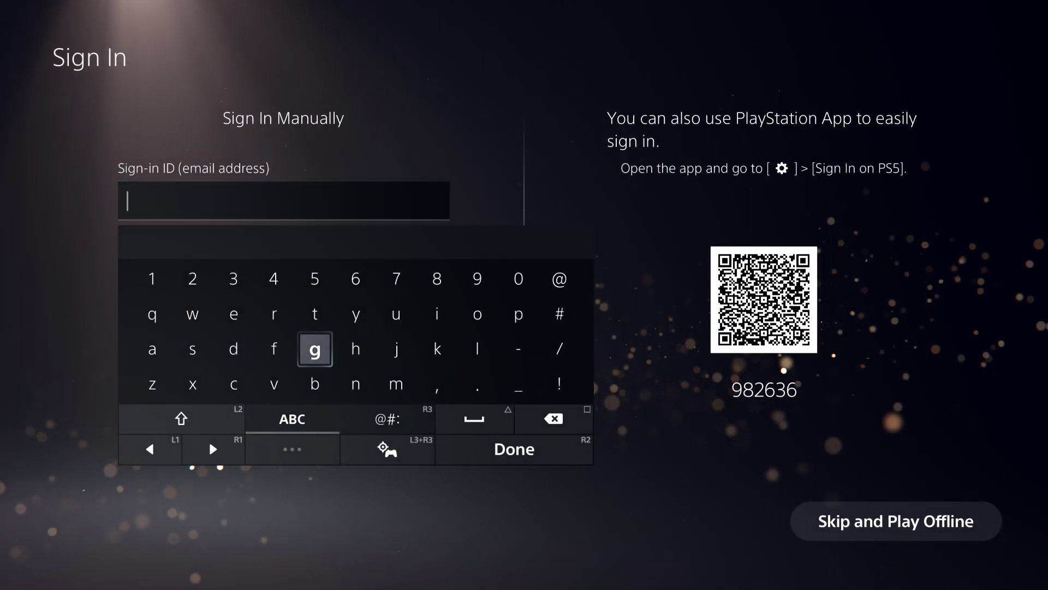
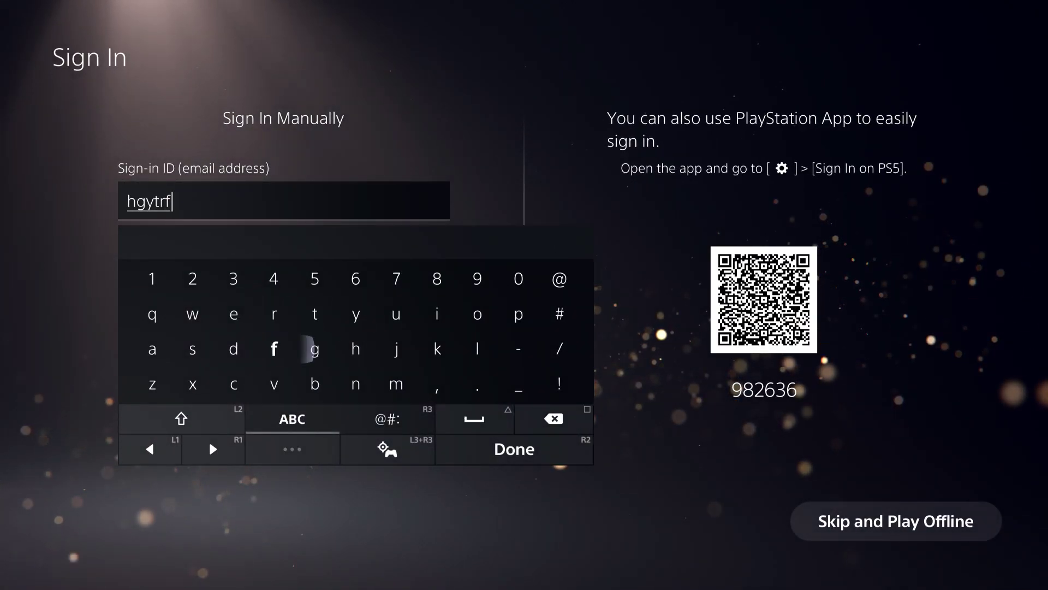
pyautogui.press('Return')
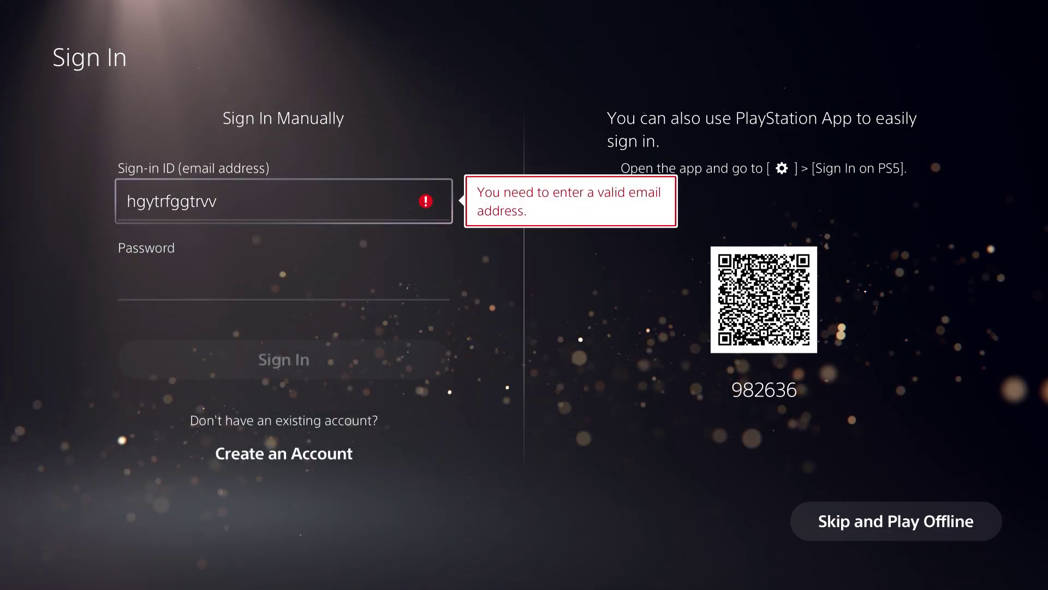
pyautogui.press('Down')
pyautogui.press('Return')
pyautogui.press('Up')
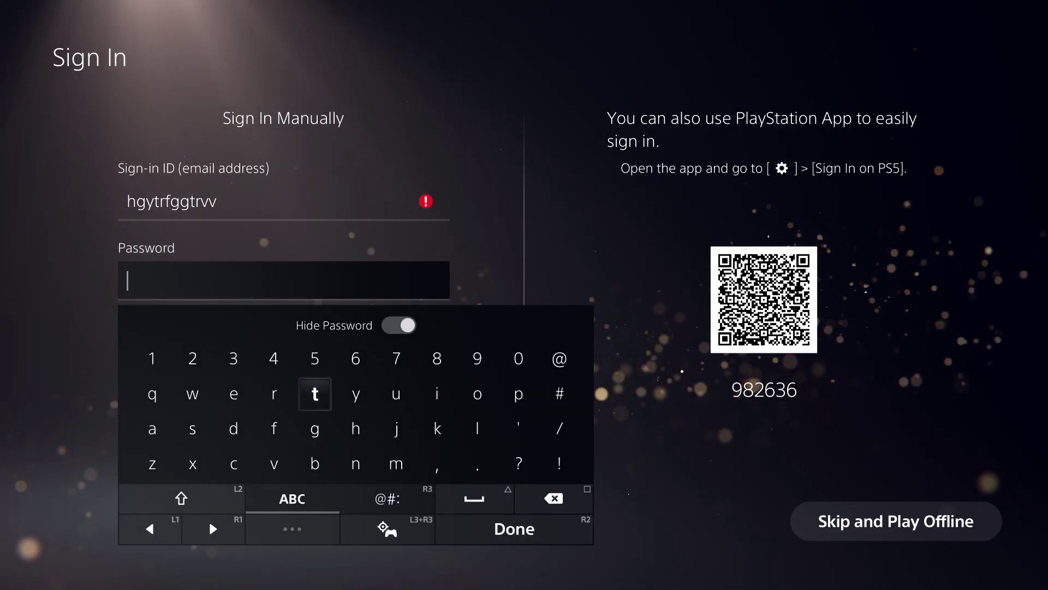
pyautogui.press('Escape')
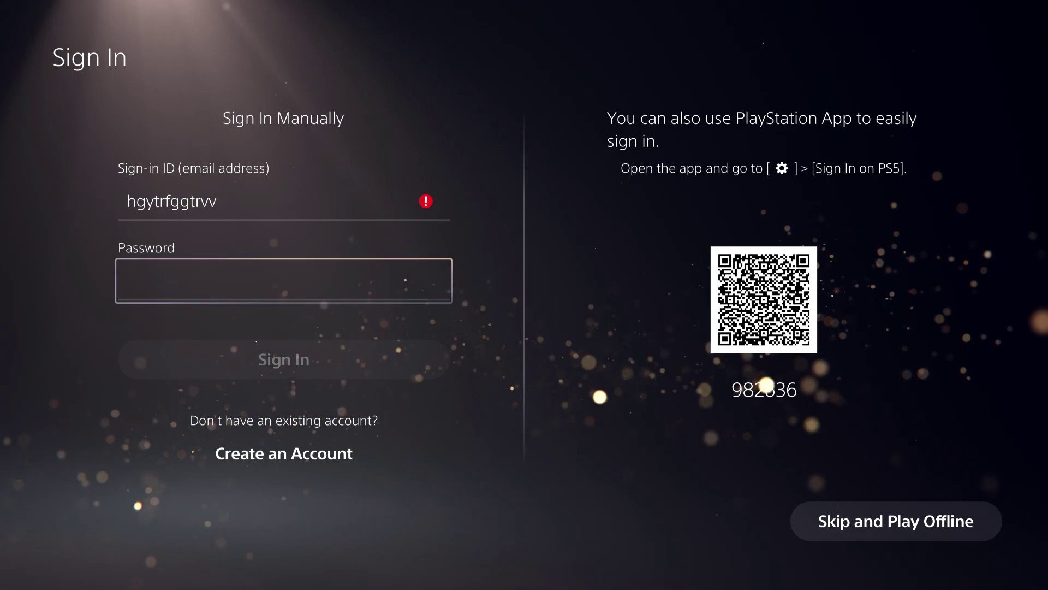
pyautogui.press('Return')
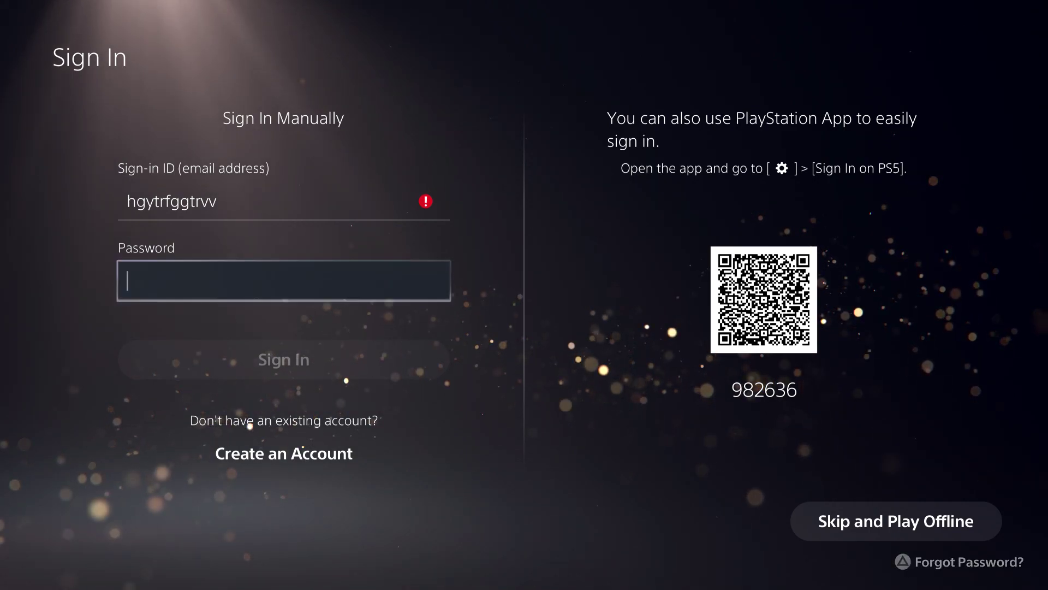
pyautogui.press('Return')
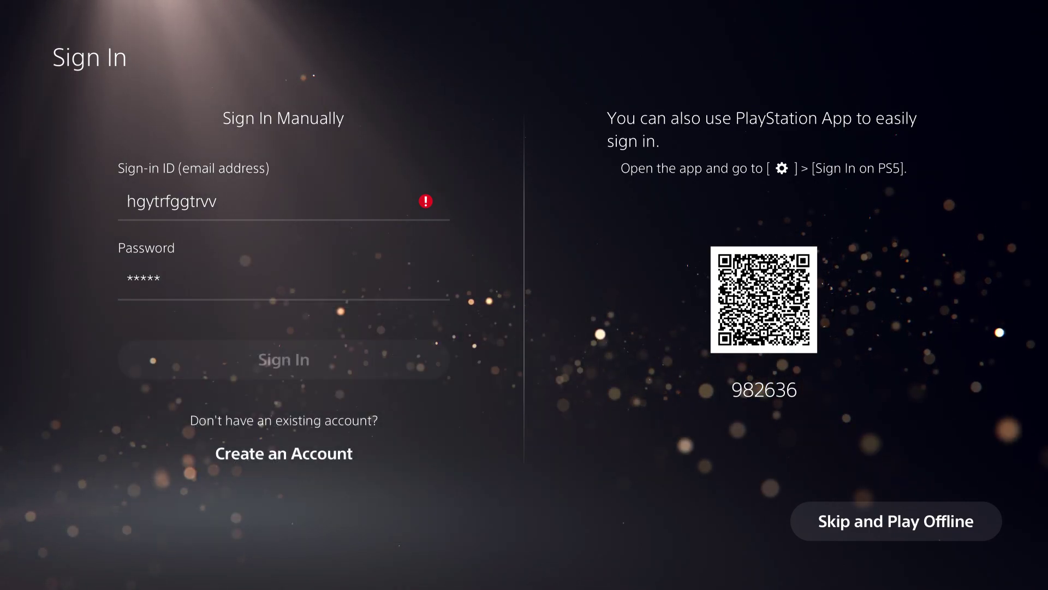
pyautogui.press('Return')
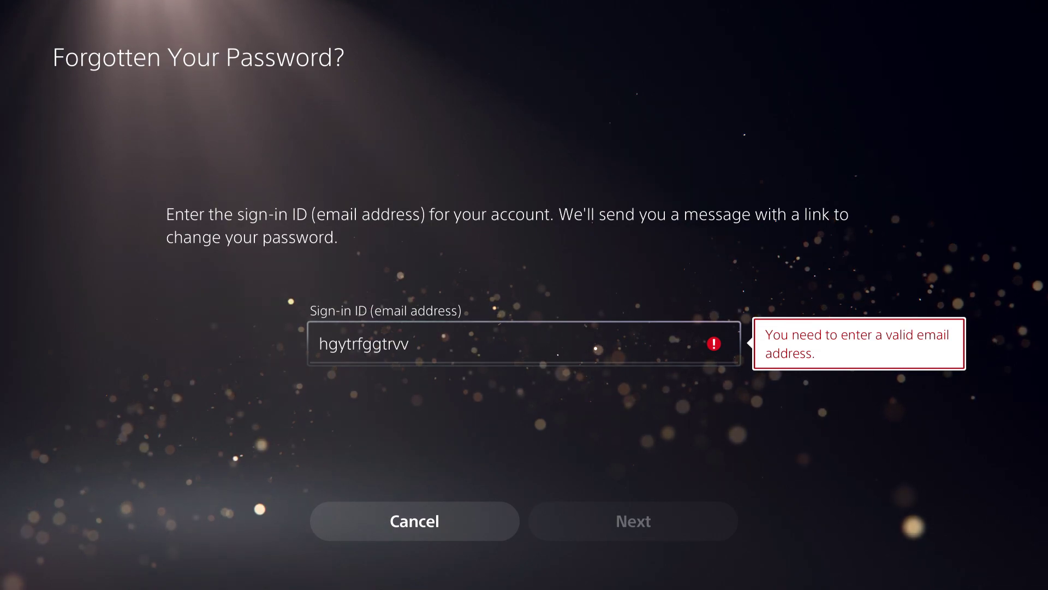
# Return to Sign In, reopen Forgot Password?, and append '@' to the sign-in ID.
pyautogui.press('Return')
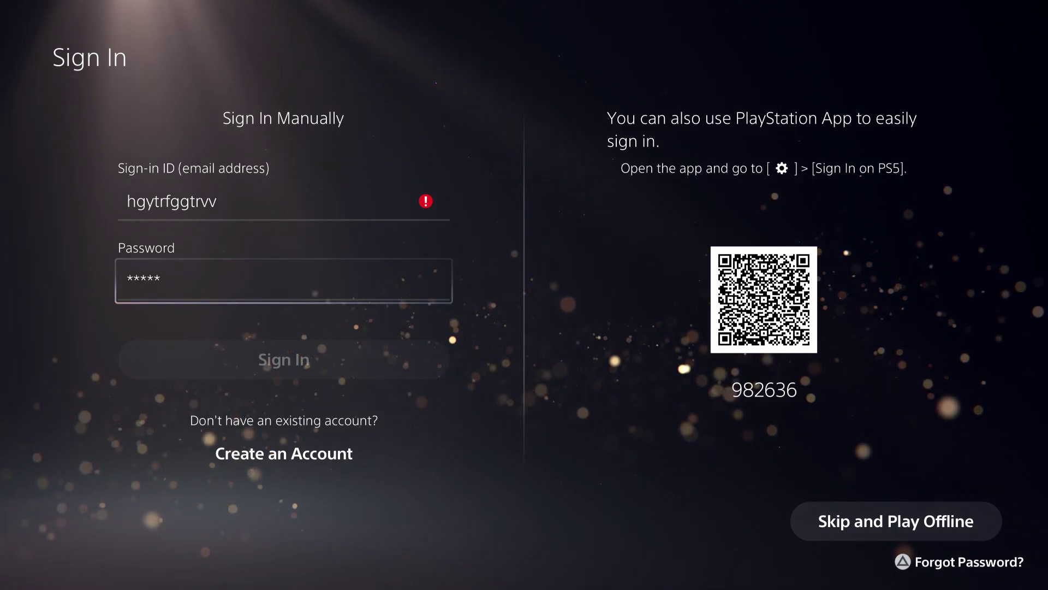
pyautogui.press('c')
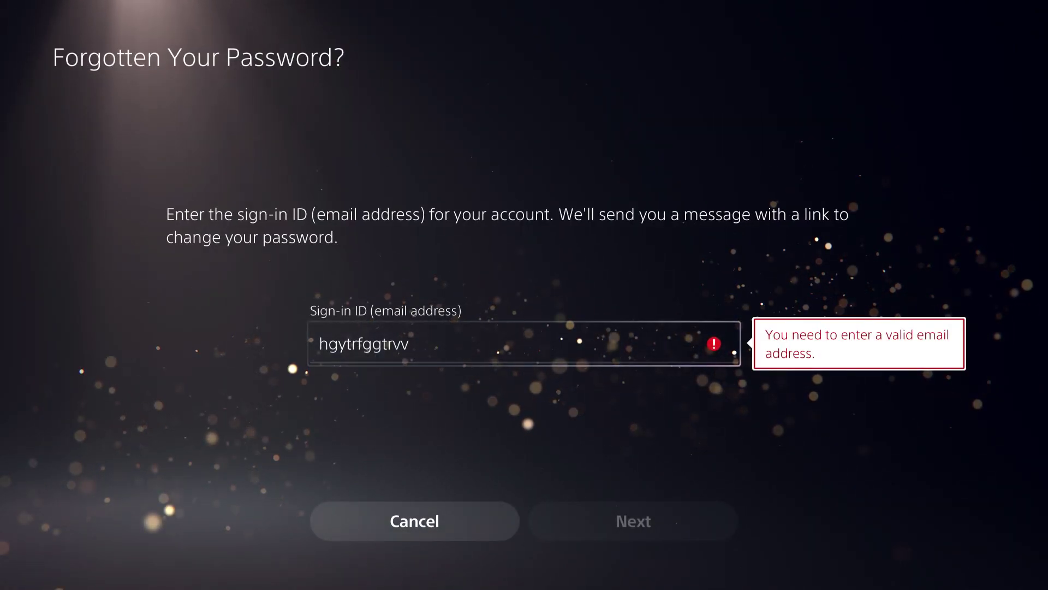
pyautogui.press('Return')
pyautogui.press('Right')
pyautogui.press('Right')
pyautogui.press('Right')
pyautogui.press('Right')
pyautogui.press('Right')
pyautogui.press('Up')
pyautogui.press('Right')
pyautogui.write('@')
pyautogui.press('Down')
# Finish editing the sign-in ID and back out to the Add User screen.
pyautogui.press('Left')
pyautogui.press('Left')
pyautogui.press('Left')
pyautogui.press('Left')
pyautogui.press('Left')
pyautogui.press('Left')
pyautogui.press('Left')
pyautogui.press('Down')
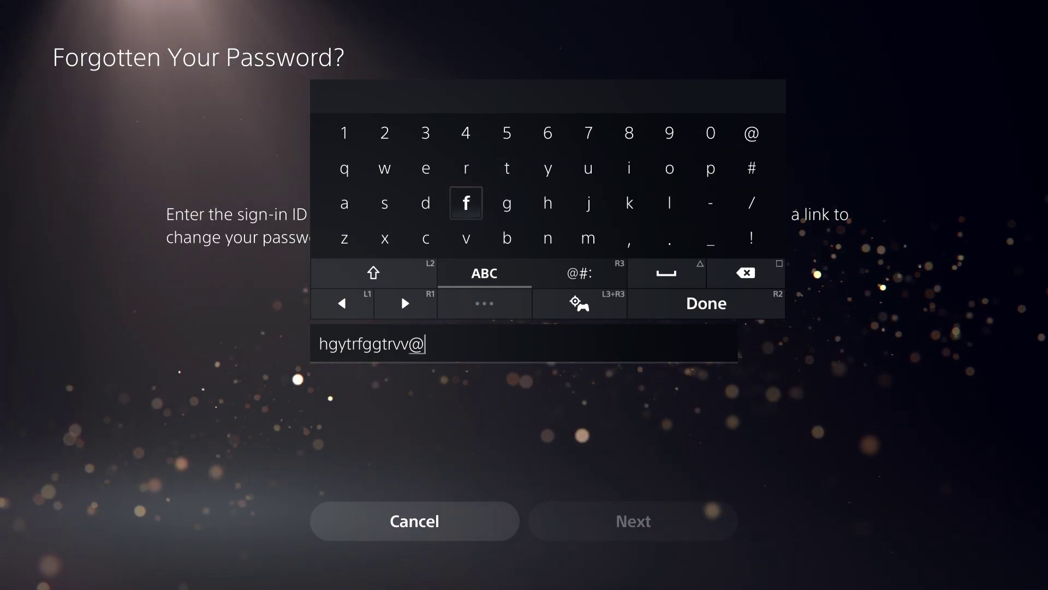
pyautogui.press('Right')
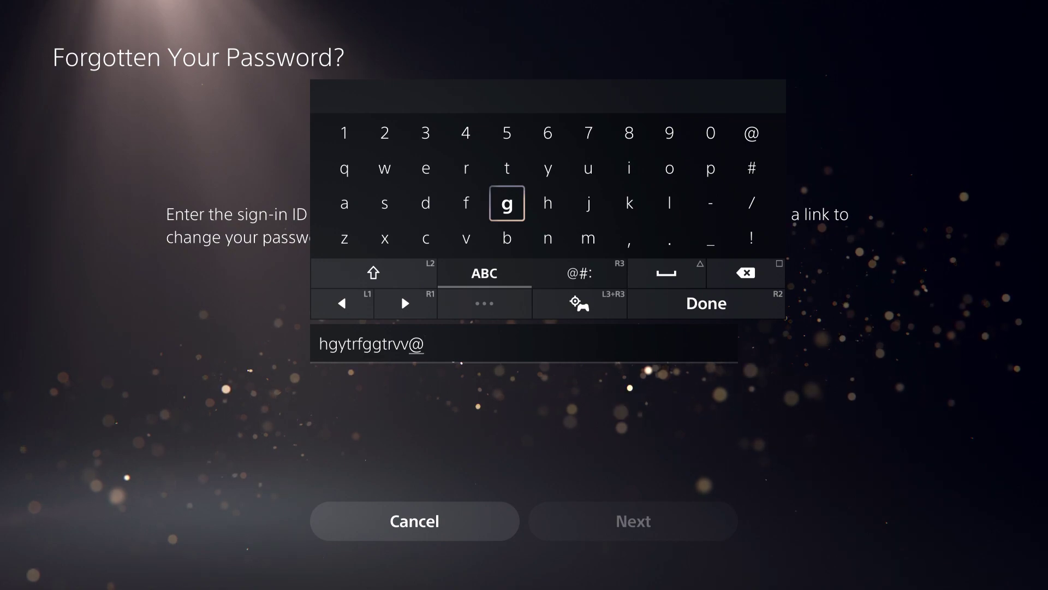
pyautogui.press('Escape')
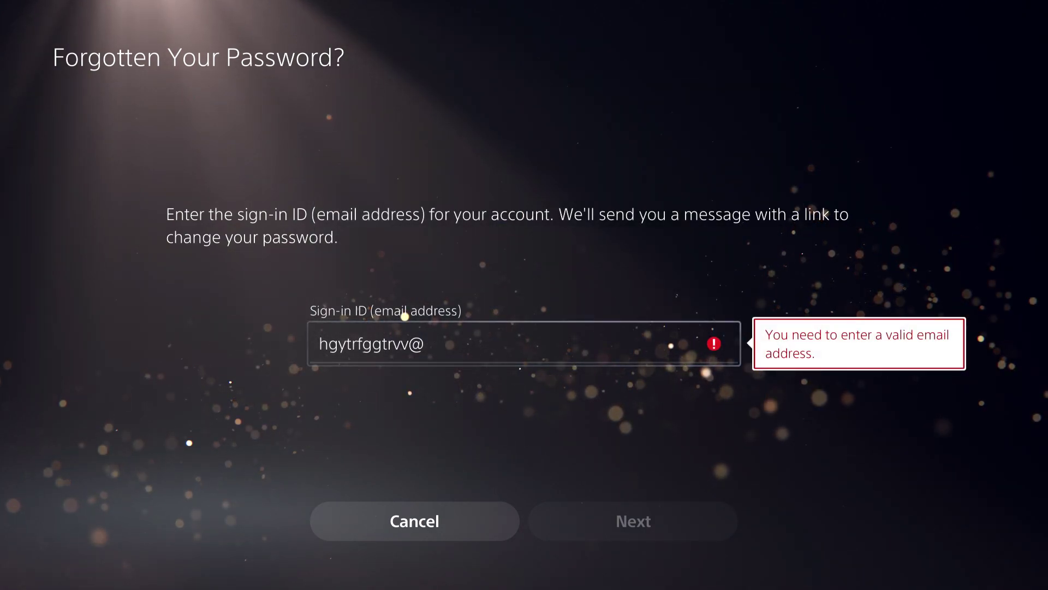
pyautogui.press('Escape')
pyautogui.press('Escape')
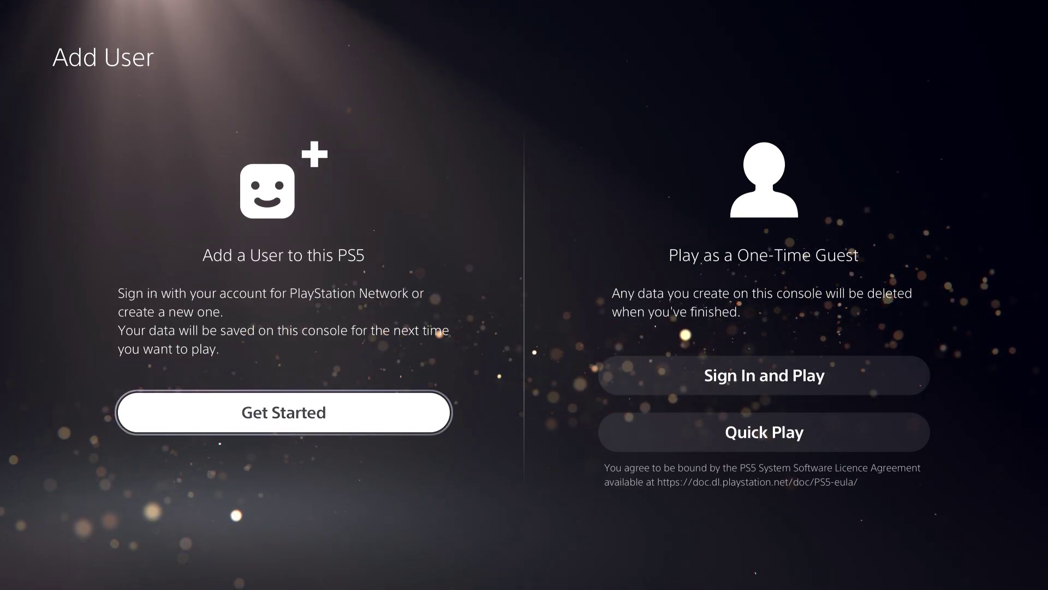
# Sign in as the existing user and open their profile Overview page from Home.
pyautogui.press('Escape')
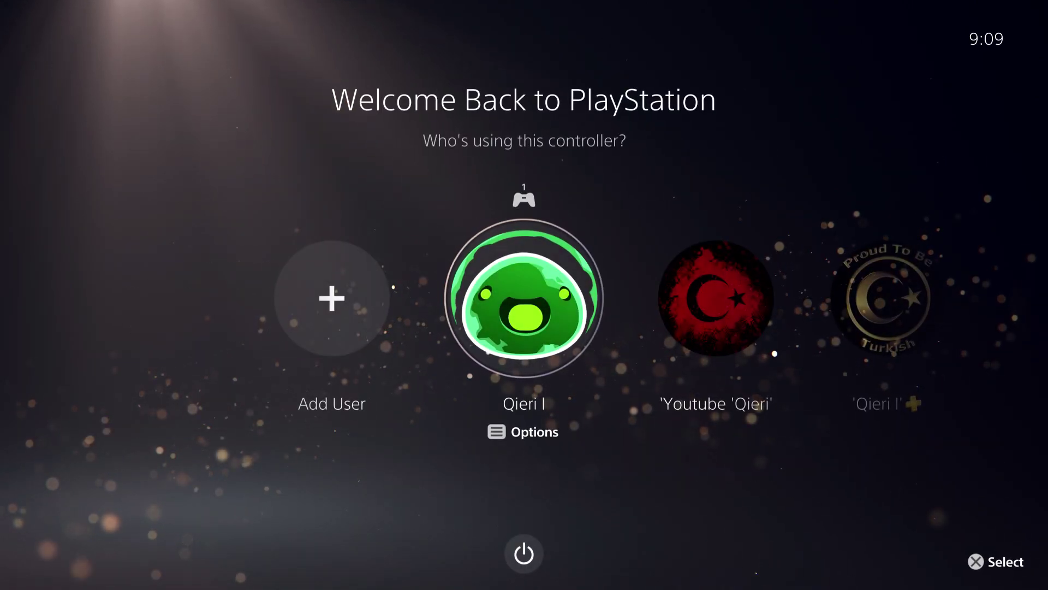
pyautogui.press('Return')
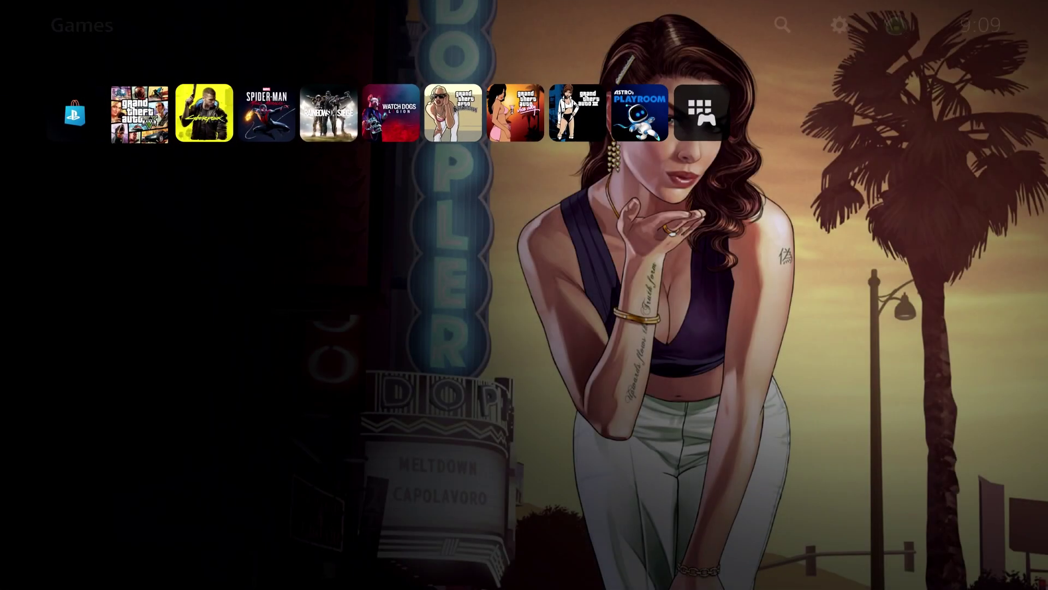
pyautogui.press('Right')
pyautogui.press('Right')
pyautogui.press('Right')
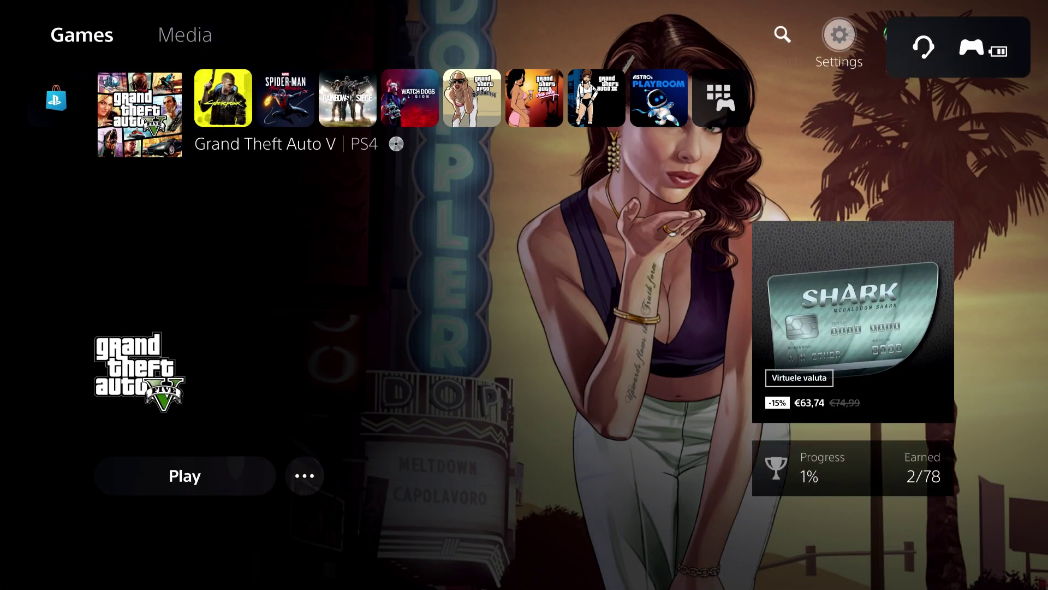
pyautogui.press('Return')
pyautogui.press('Return')
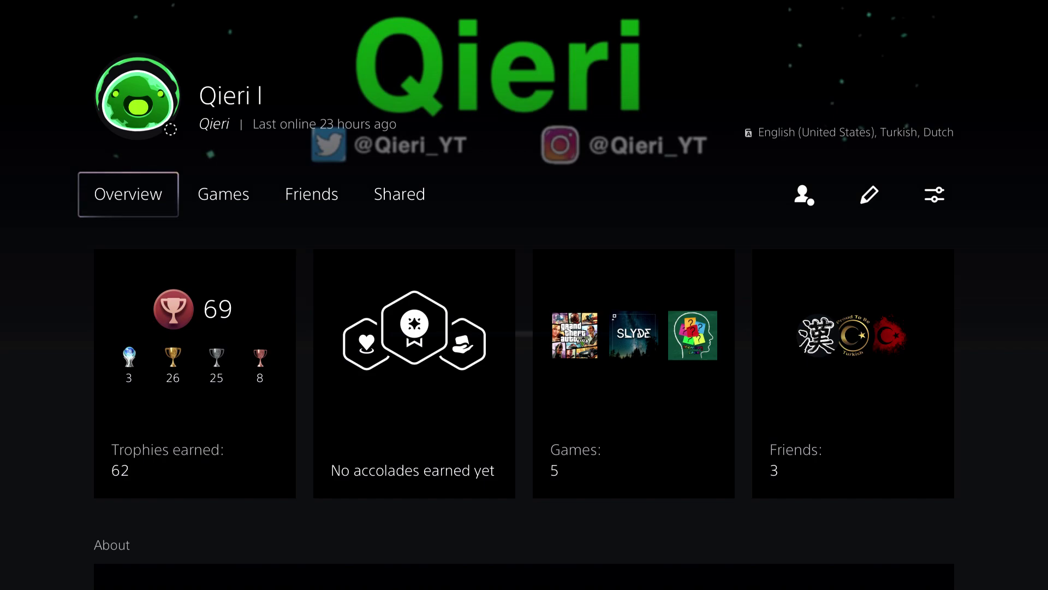
# Switch to the profile's Games tab and move into the played-games list with trophy progress.
pyautogui.press('Right')
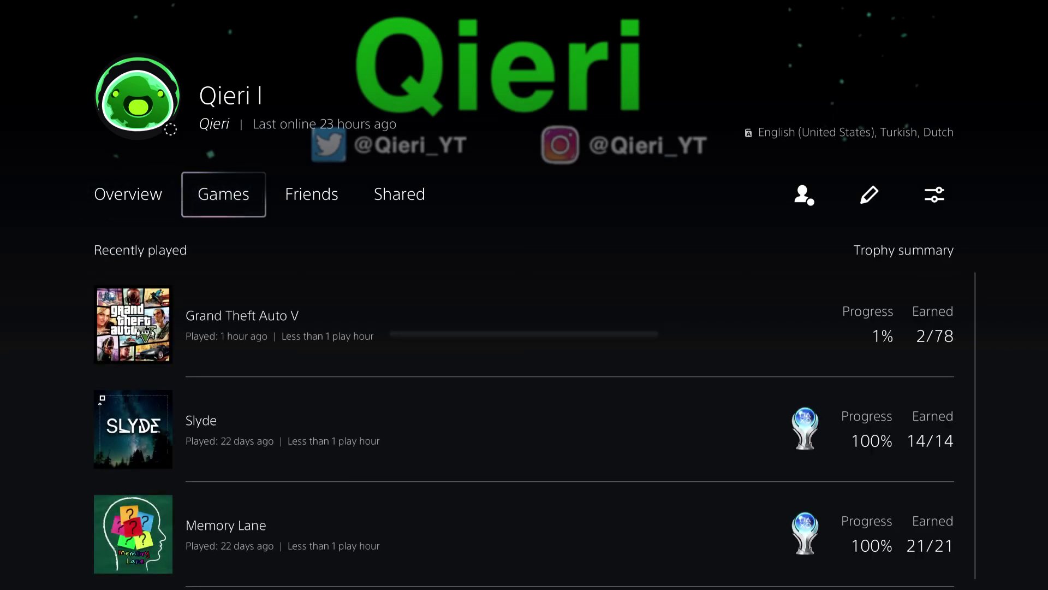
pyautogui.press('Right')
pyautogui.press('Right')
pyautogui.press('Left')
pyautogui.press('Left')
pyautogui.press('Left')
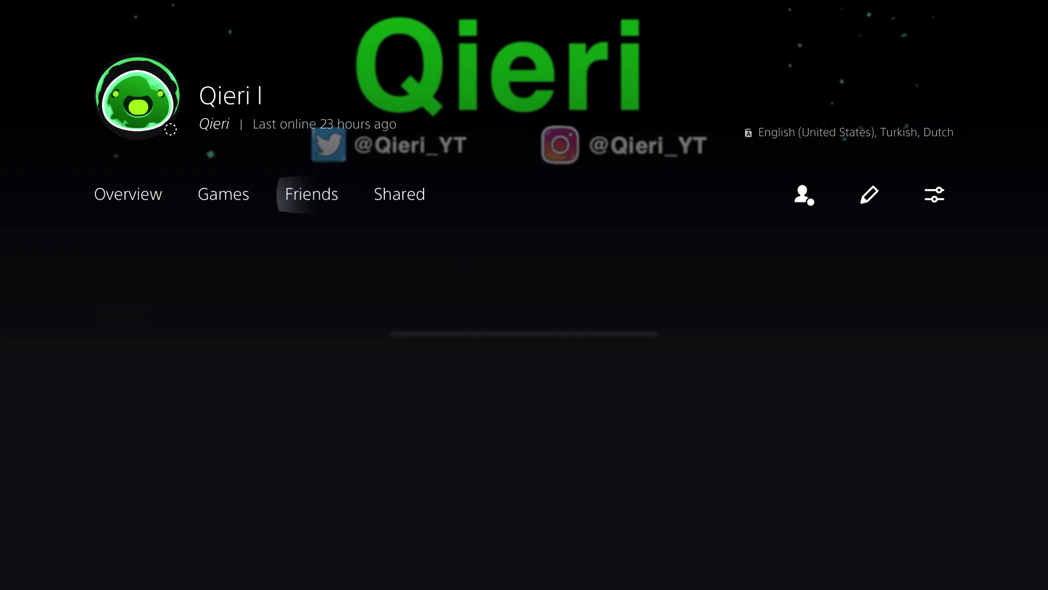
pyautogui.press('Right')
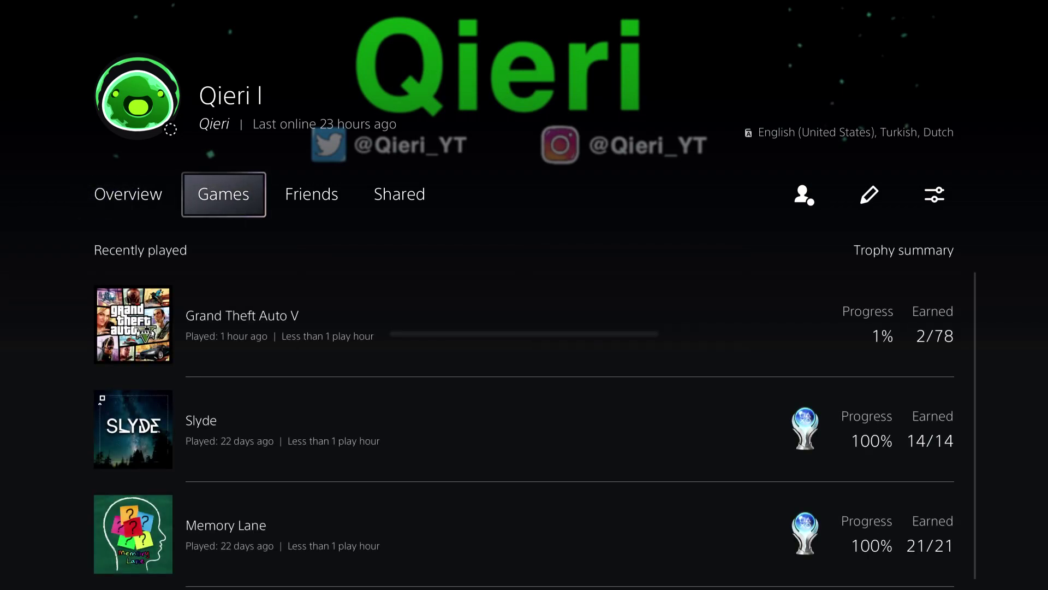
pyautogui.press('Down')
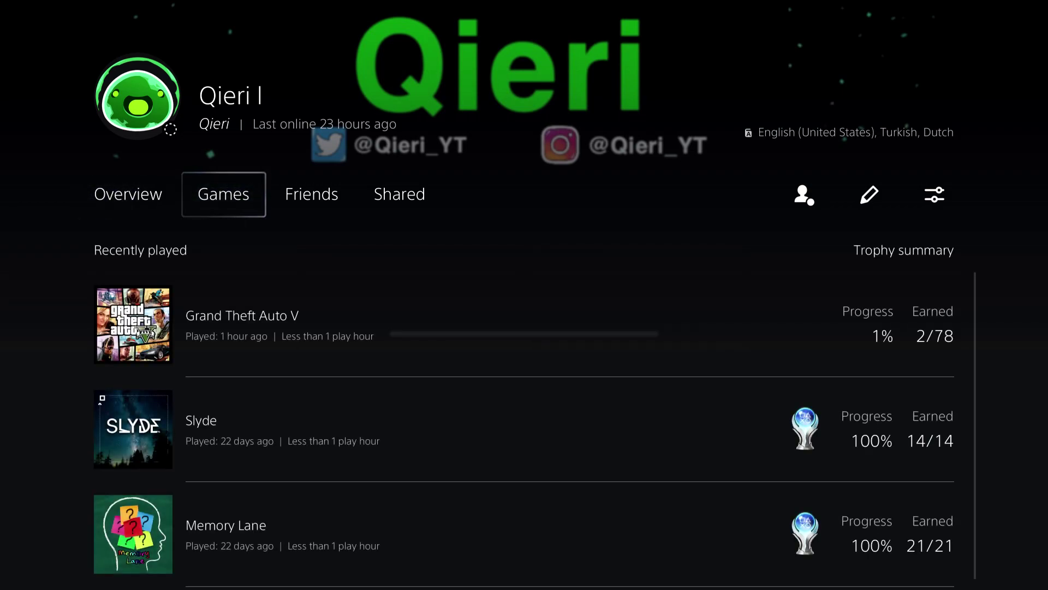